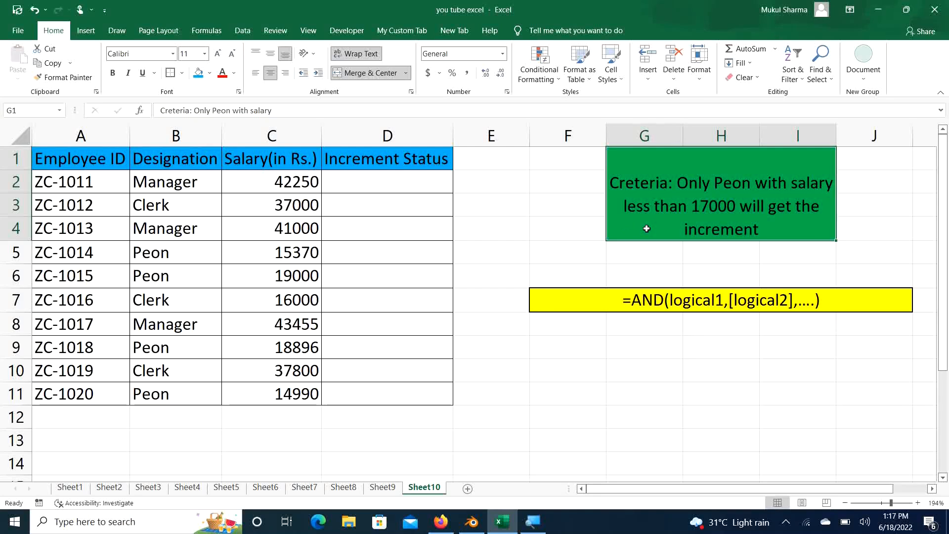
# Step: Look at the AND syntax note in F7, then try and erase a trial IF formula in F9
pyautogui.click(606, 299)
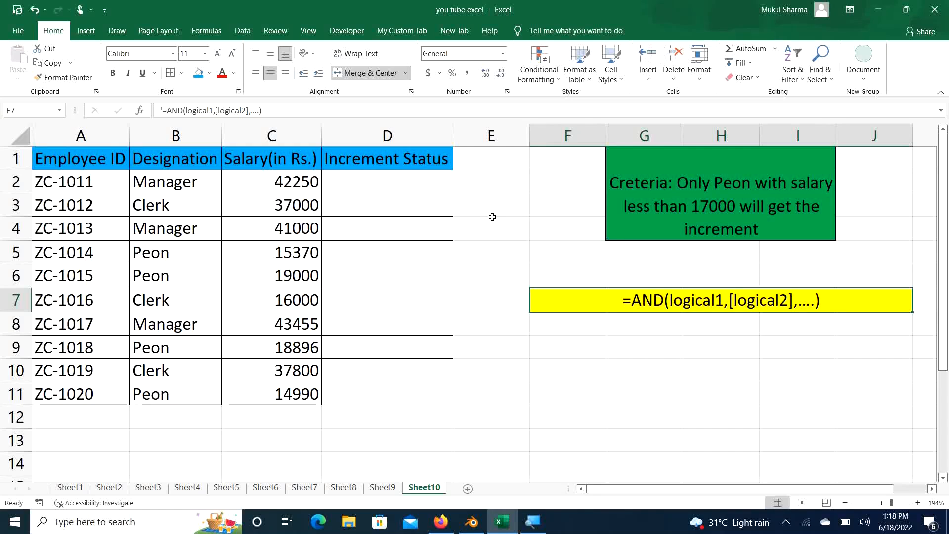
pyautogui.click(591, 348)
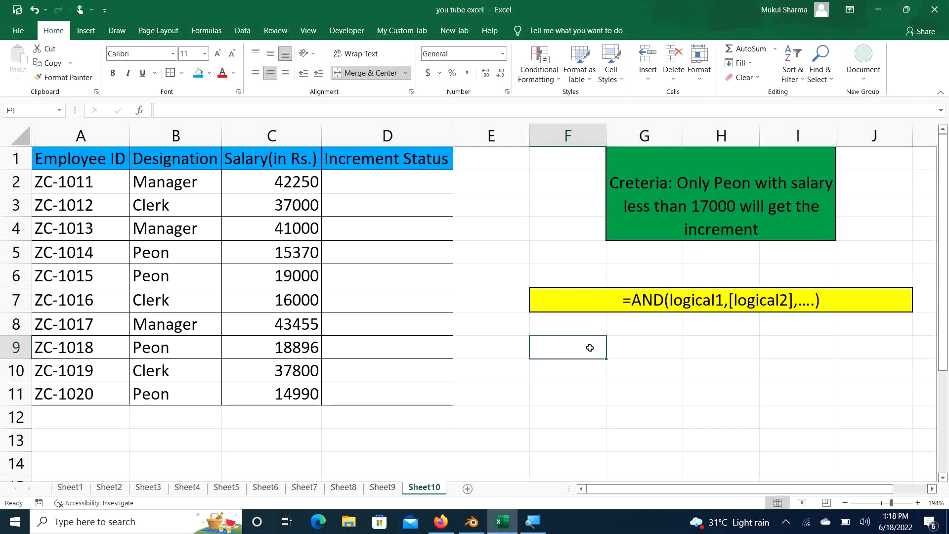
pyautogui.write('=IF(')
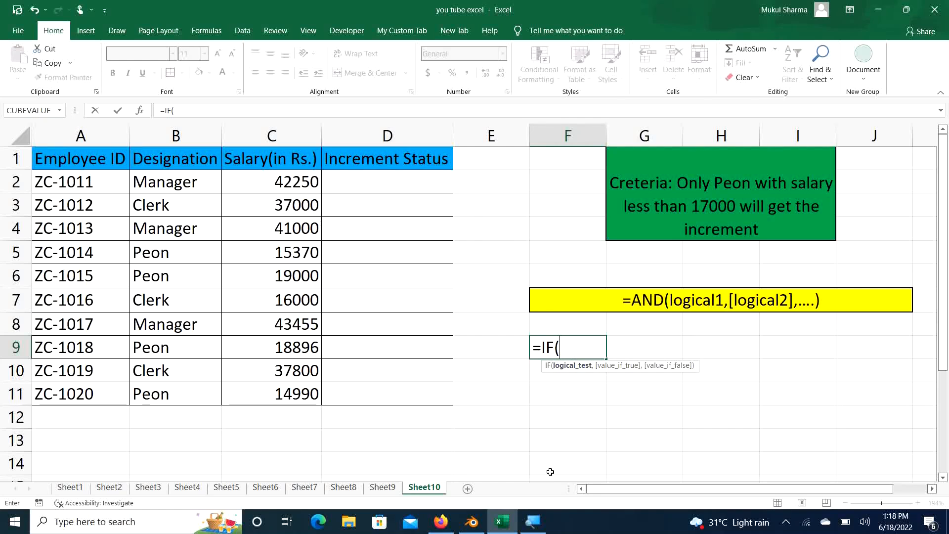
pyautogui.press('BackSpace')
pyautogui.press('BackSpace')
pyautogui.press('BackSpace')
pyautogui.press('BackSpace')
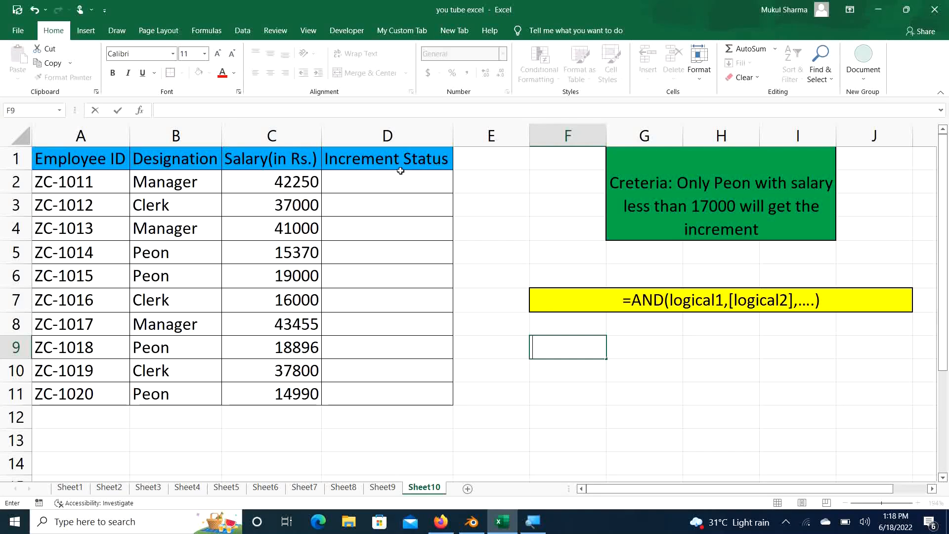
# Step: Enter =IF(AND(B2="Peon",C2<17000) in D2, leaving the formula open
pyautogui.click(375, 184)
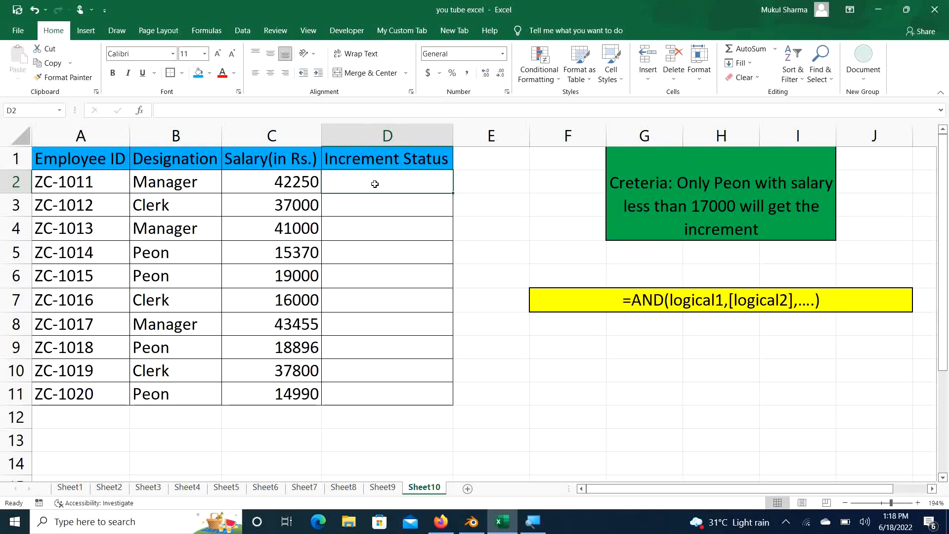
pyautogui.write('=if')
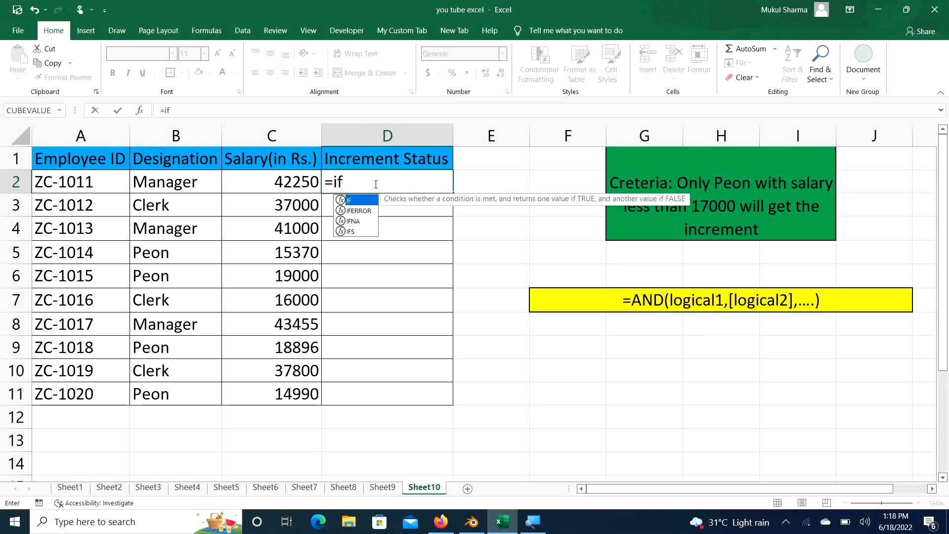
pyautogui.press('Tab')
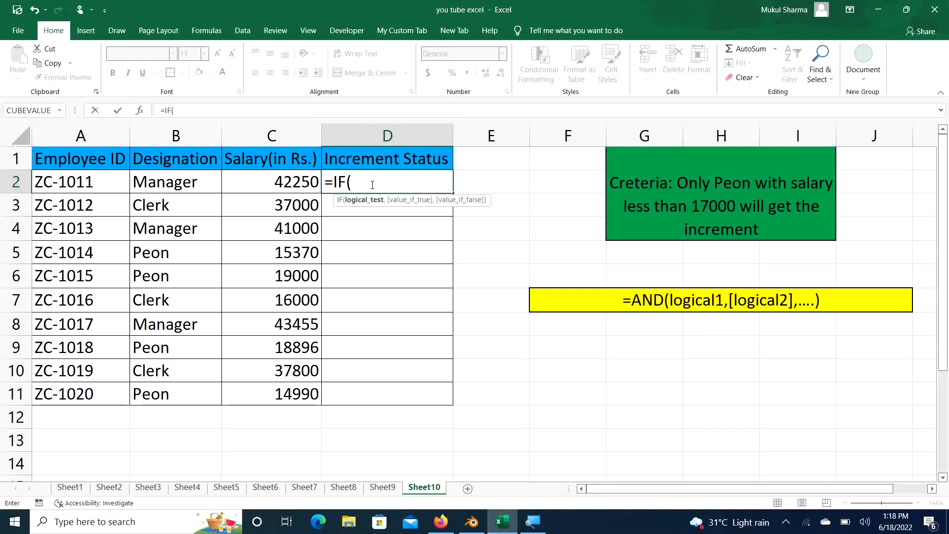
pyautogui.write('and')
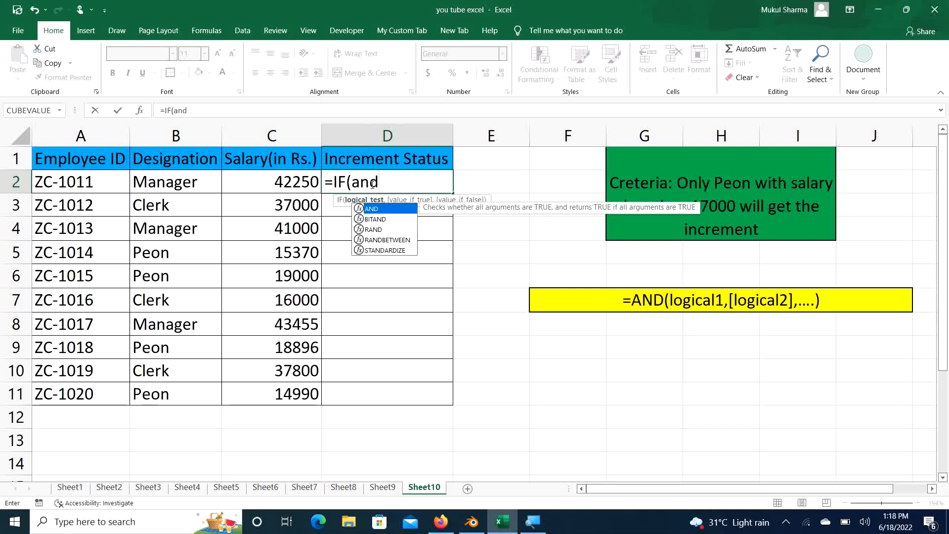
pyautogui.press('Tab')
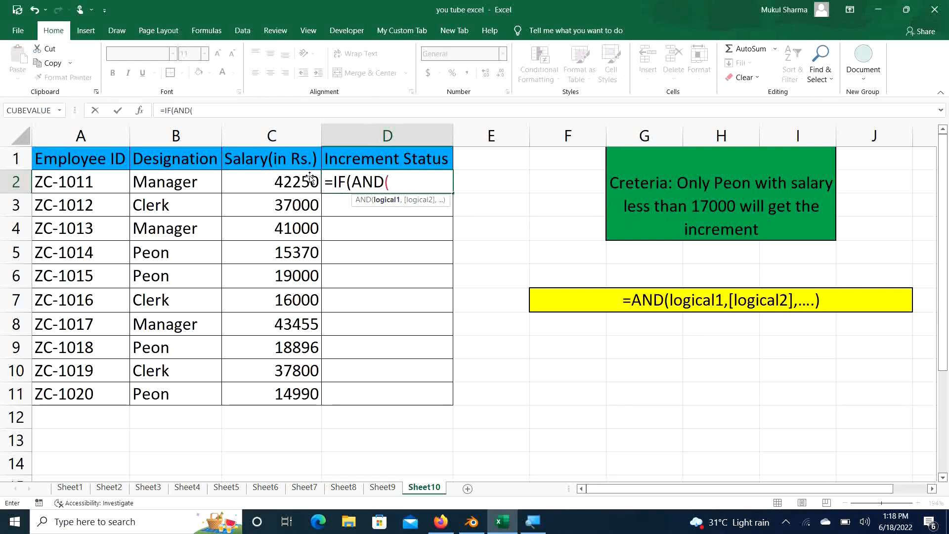
pyautogui.click(193, 182)
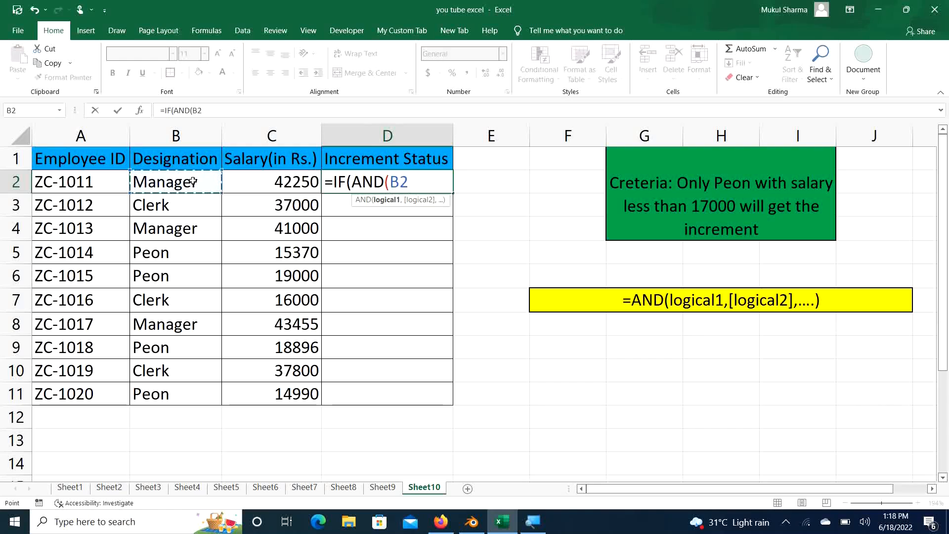
pyautogui.write('="Peon')
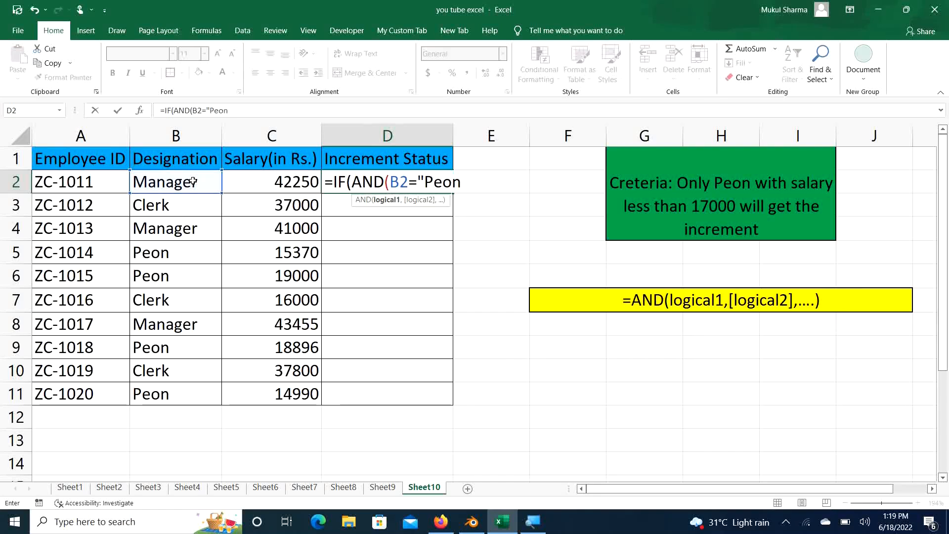
pyautogui.write('",')
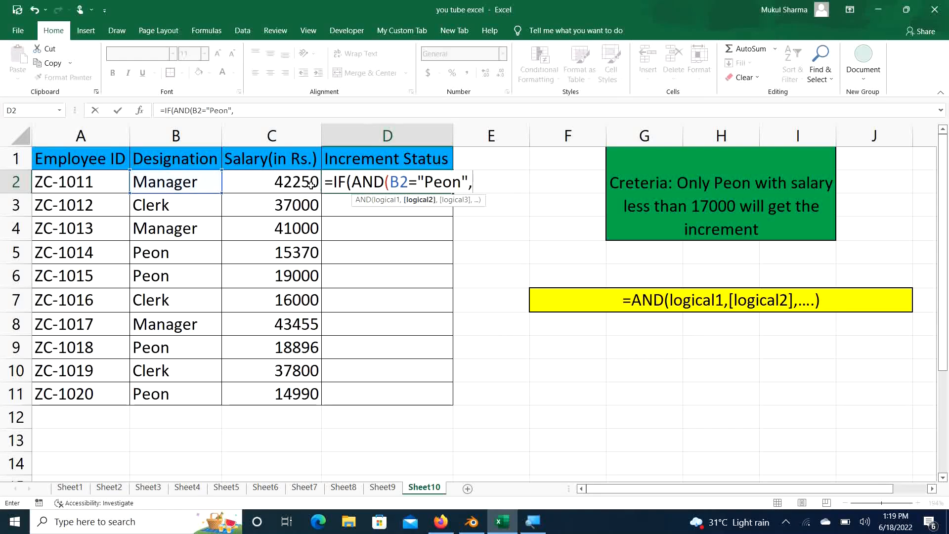
pyautogui.click(293, 177)
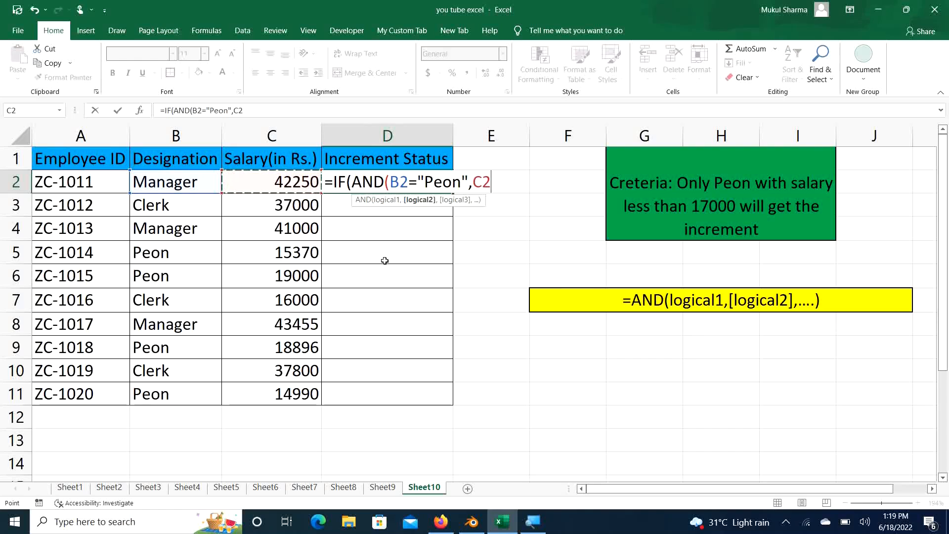
pyautogui.write('<')
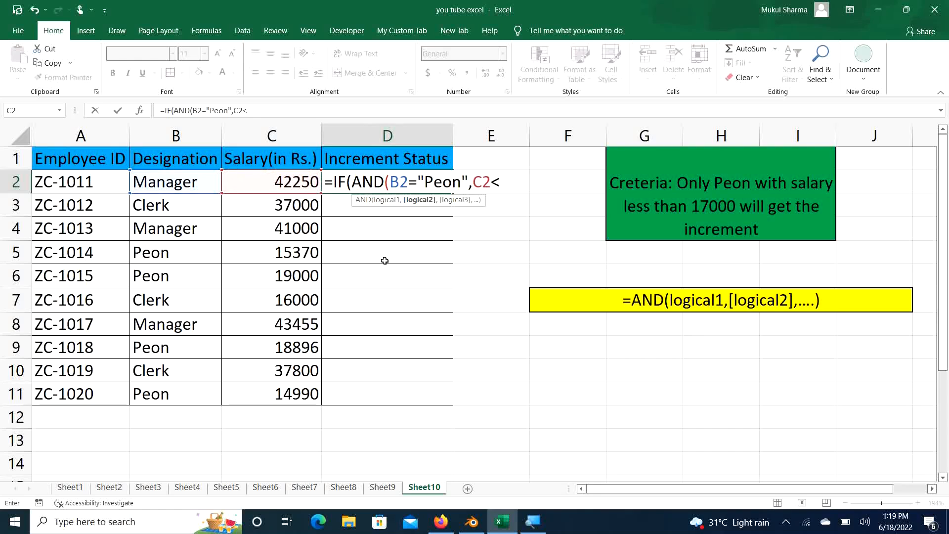
pyautogui.write('17000')
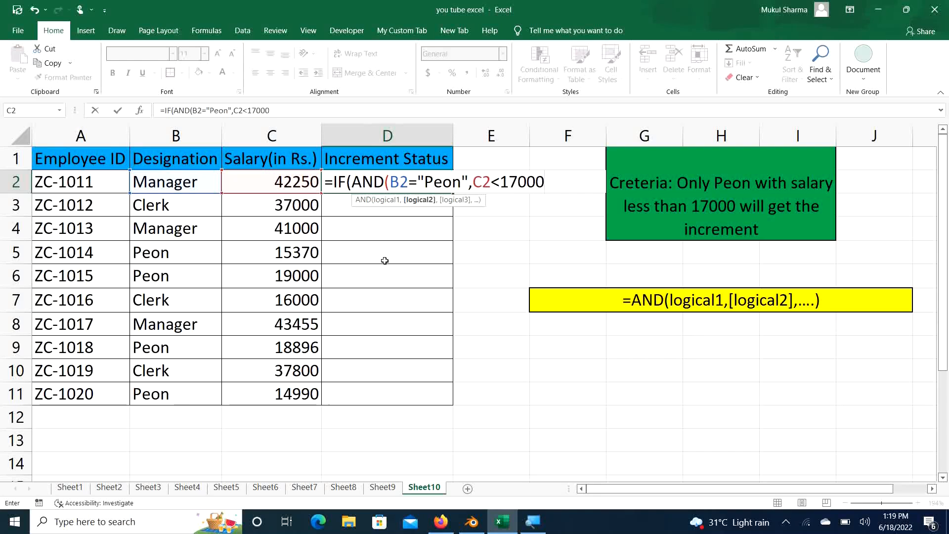
pyautogui.write(')')
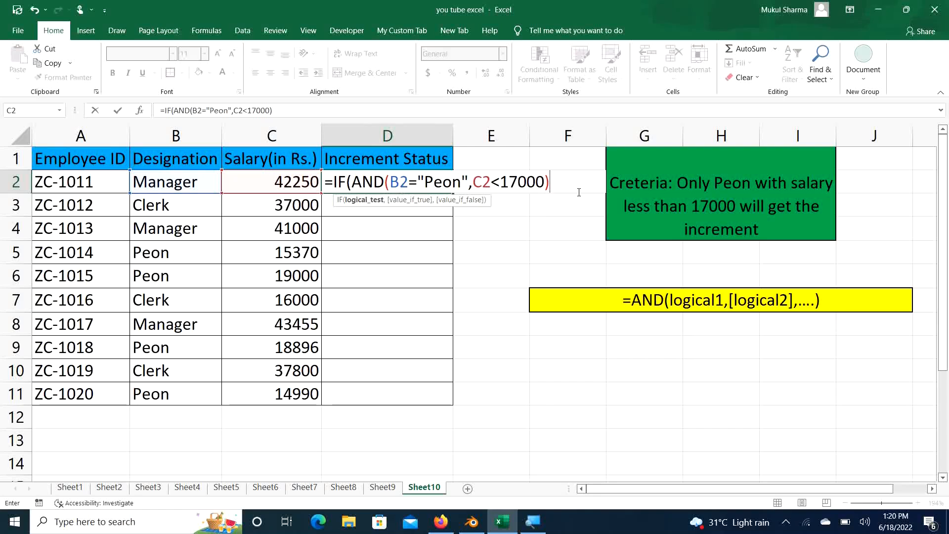
# Step: Complete D2 as =IF(AND(B2="Peon",C2<17000),"Yes","No"), fixing a stray T, and commit it
pyautogui.write(',')
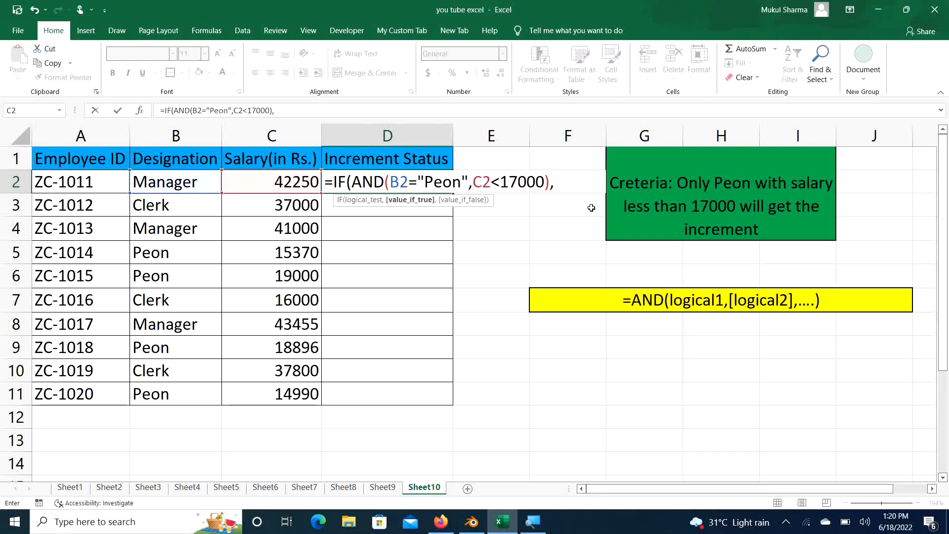
pyautogui.write('"Yes",')
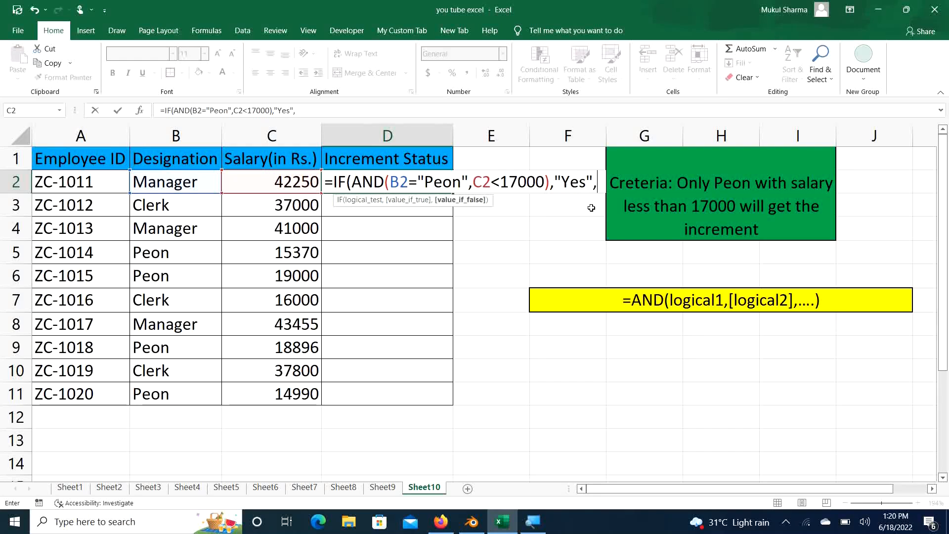
pyautogui.write('"No"')
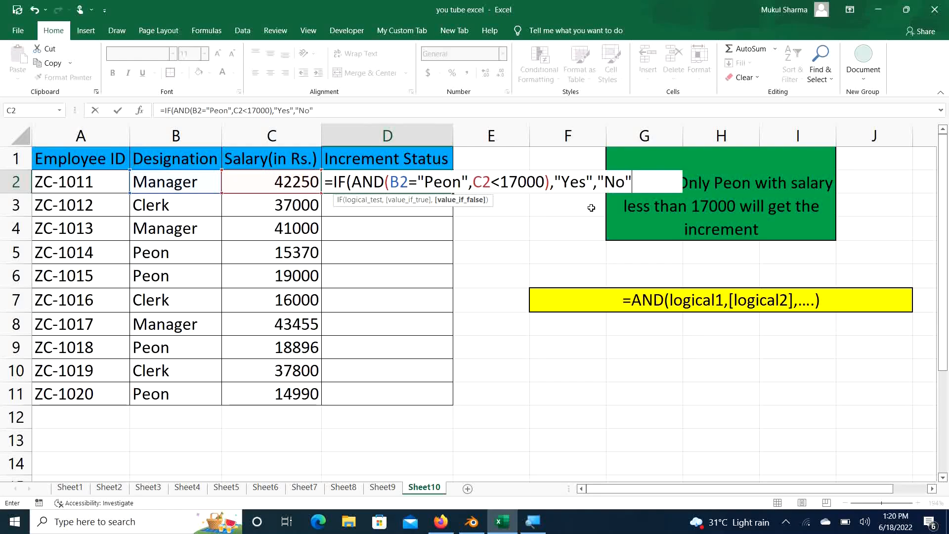
pyautogui.write(')')
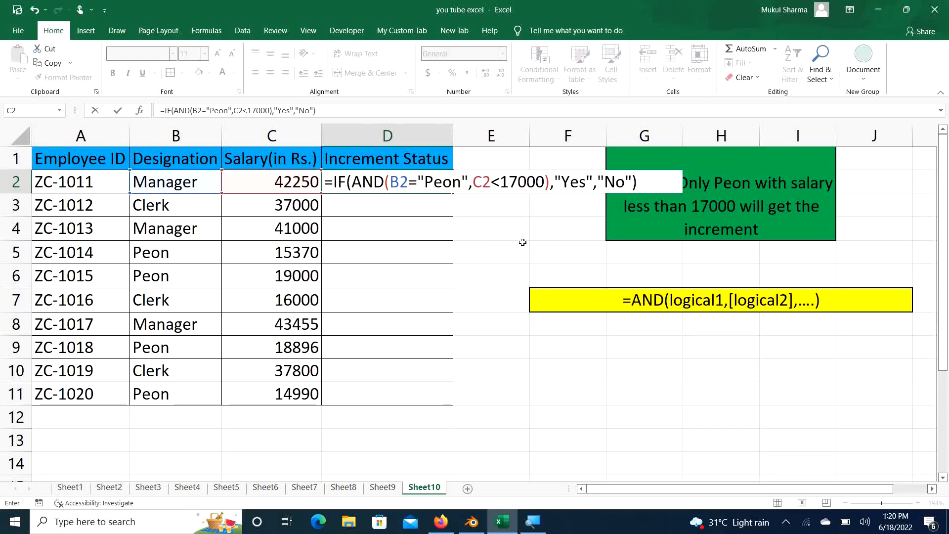
pyautogui.press('Return')
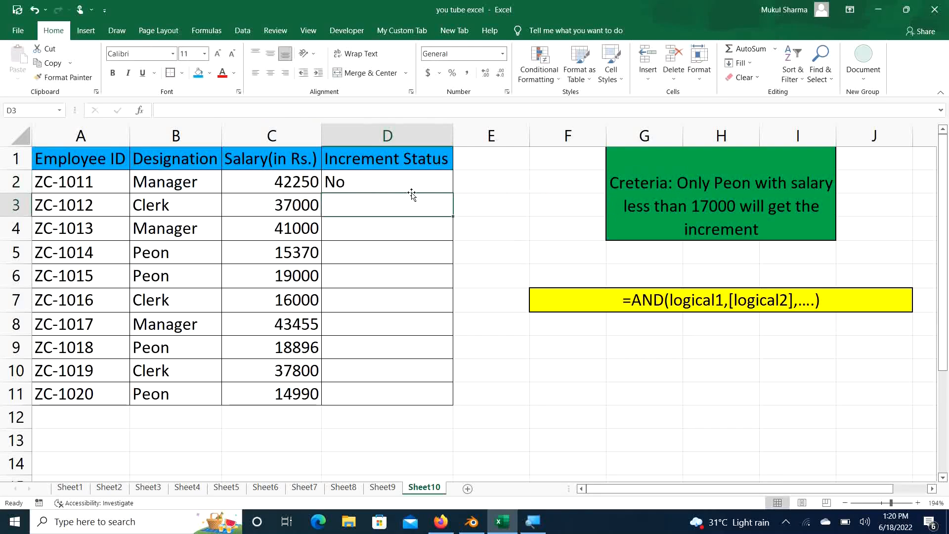
# Step: Fill D2's formula down to D11 via the fill handle and select D5 to check it
pyautogui.click(385, 181)
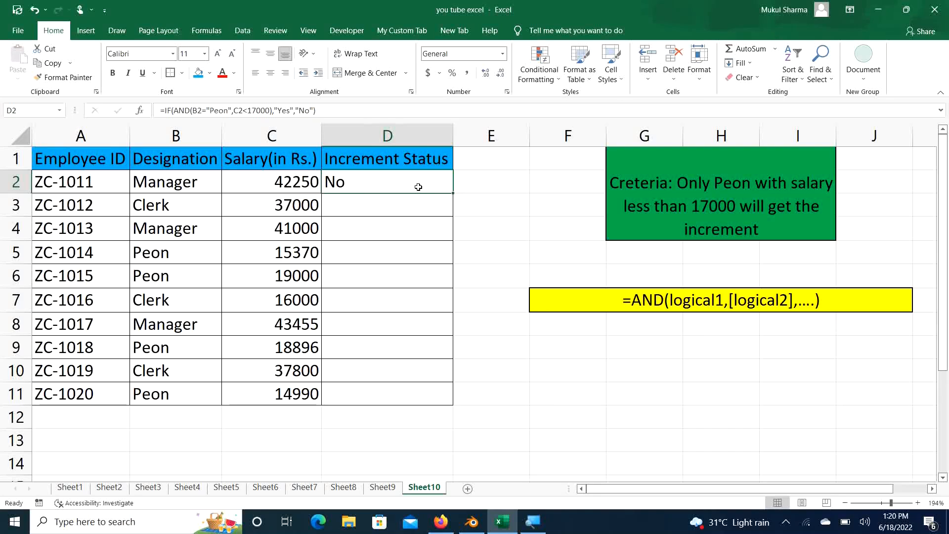
pyautogui.doubleClick(454, 193)
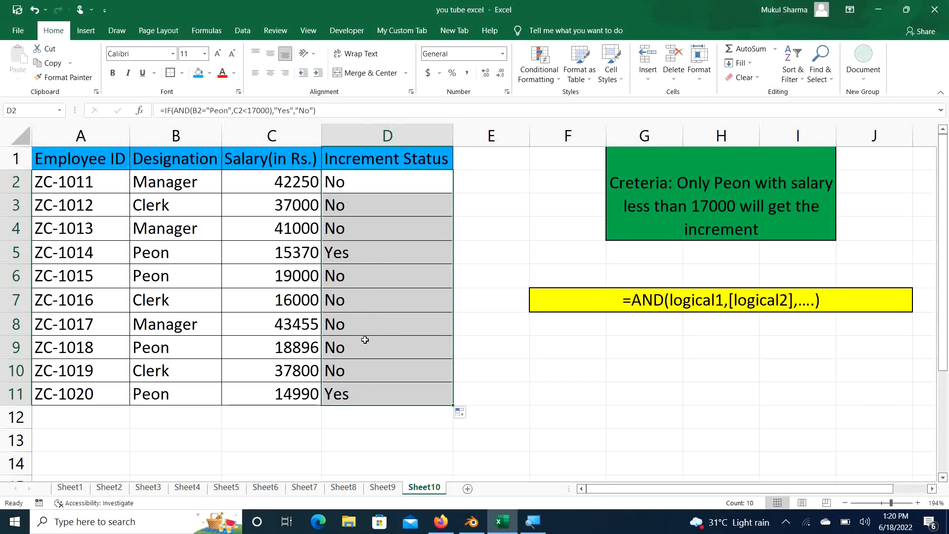
pyautogui.click(360, 253)
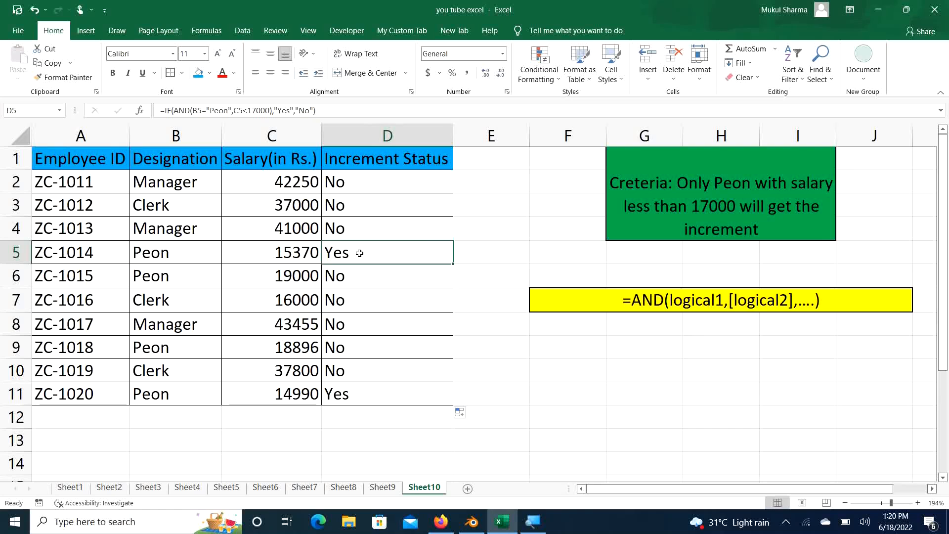
pyautogui.press('F2')
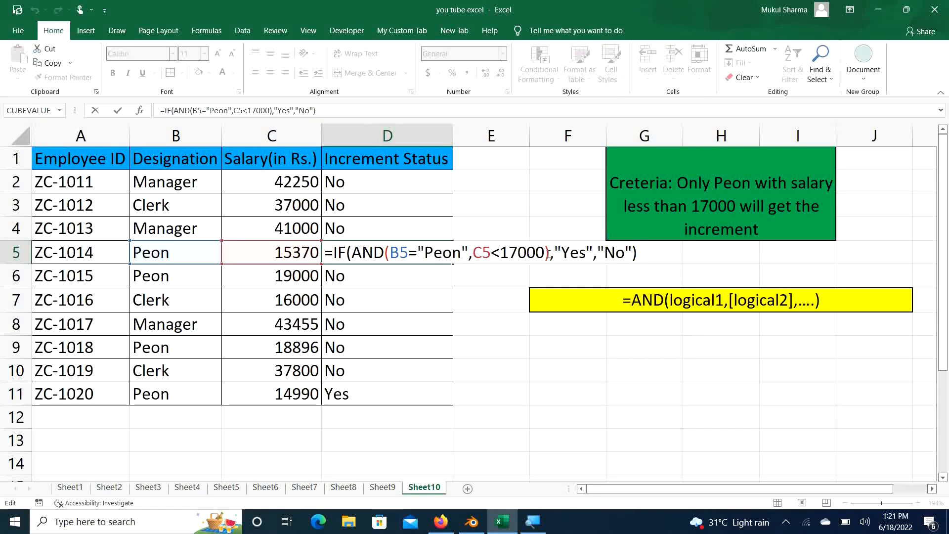
pyautogui.moveTo(549, 254); pyautogui.dragTo(358, 249)
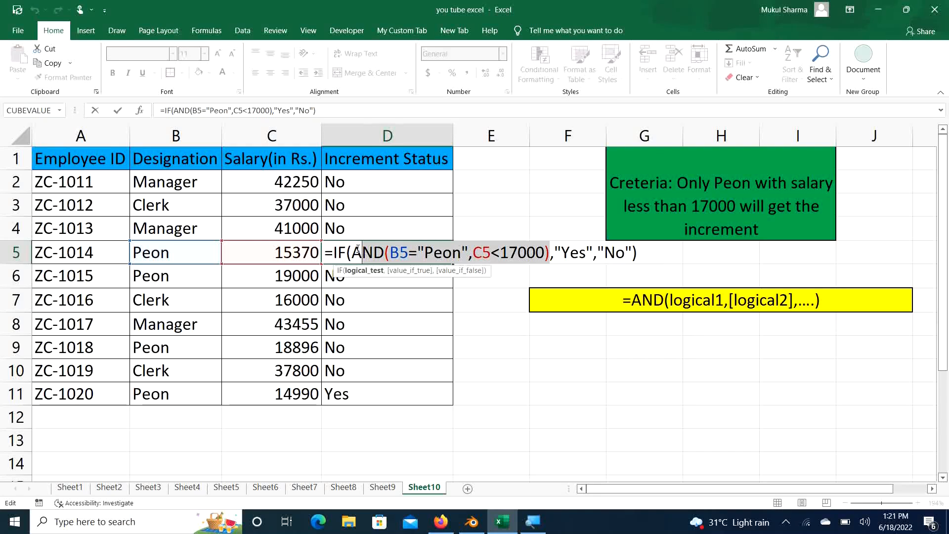
pyautogui.press('F9')
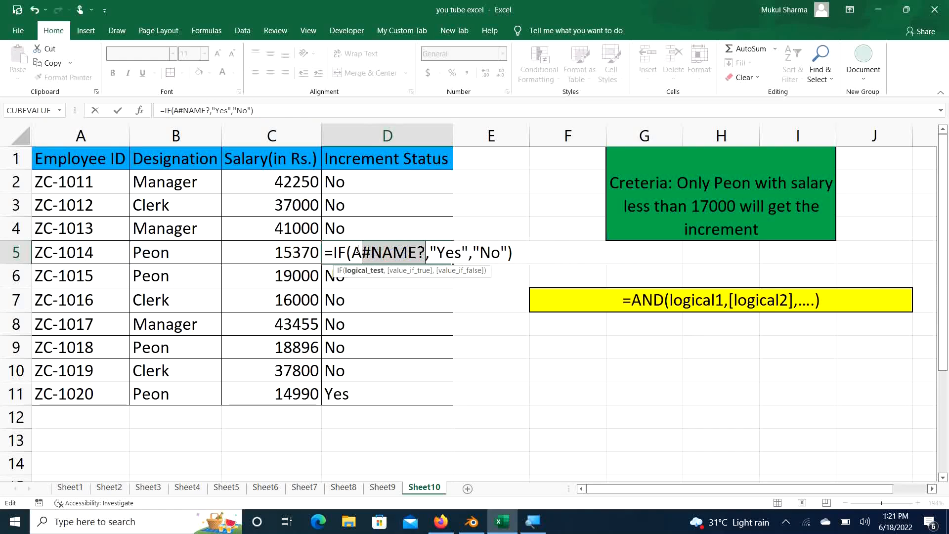
pyautogui.hotkey('ctrl', 'z')
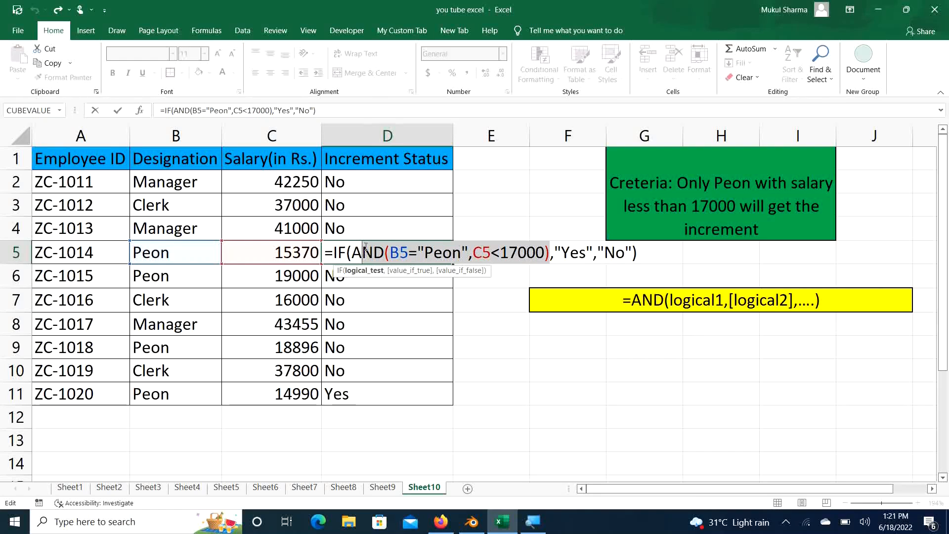
pyautogui.hotkey('shift', 'Left')
pyautogui.press('F9')
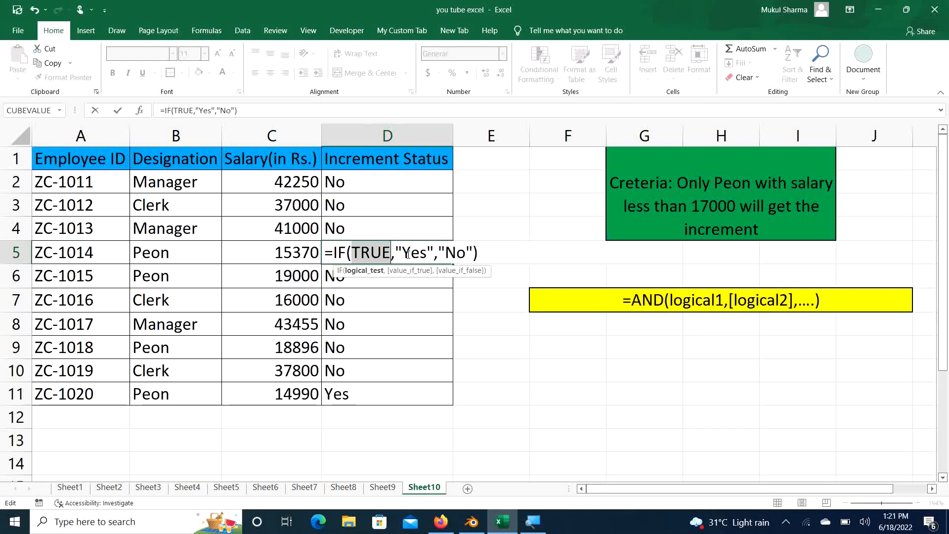
pyautogui.hotkey('ctrl', 'z')
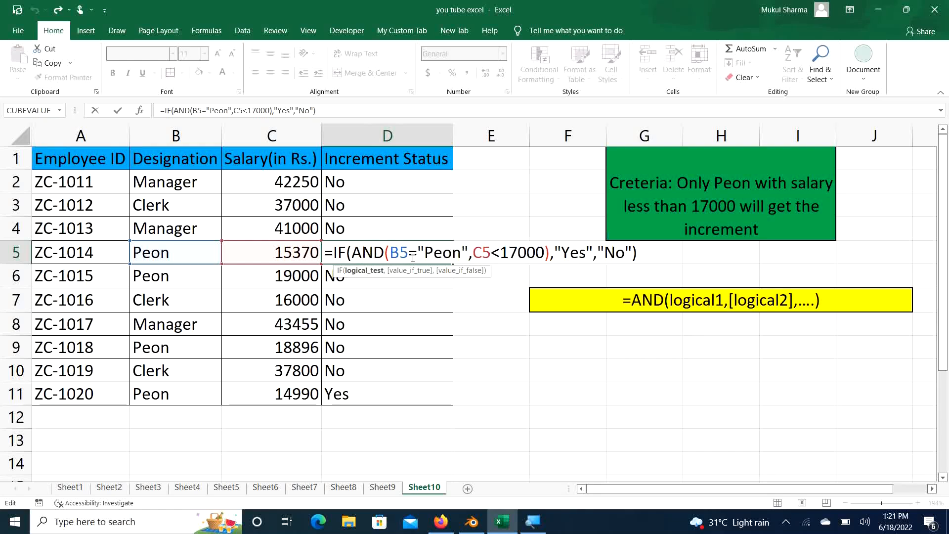
pyautogui.press('Return')
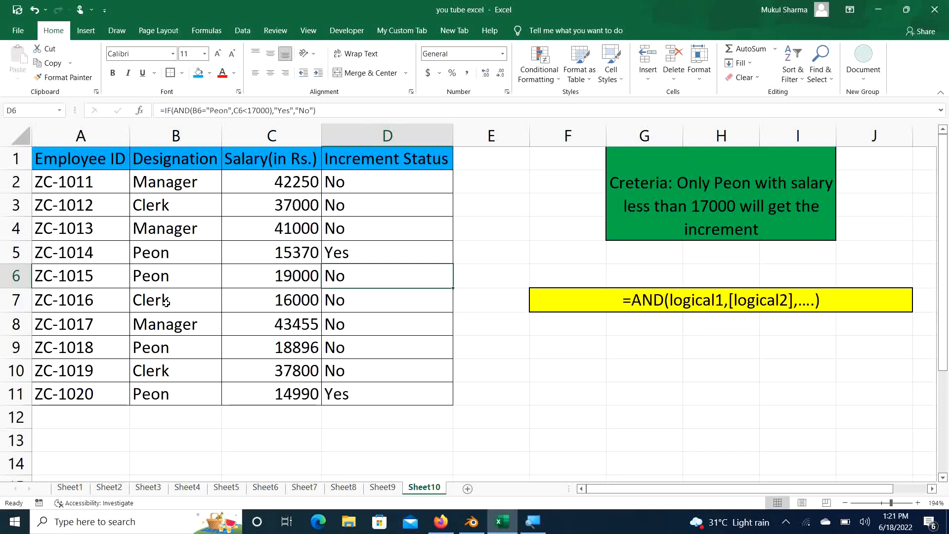
pyautogui.click(368, 302)
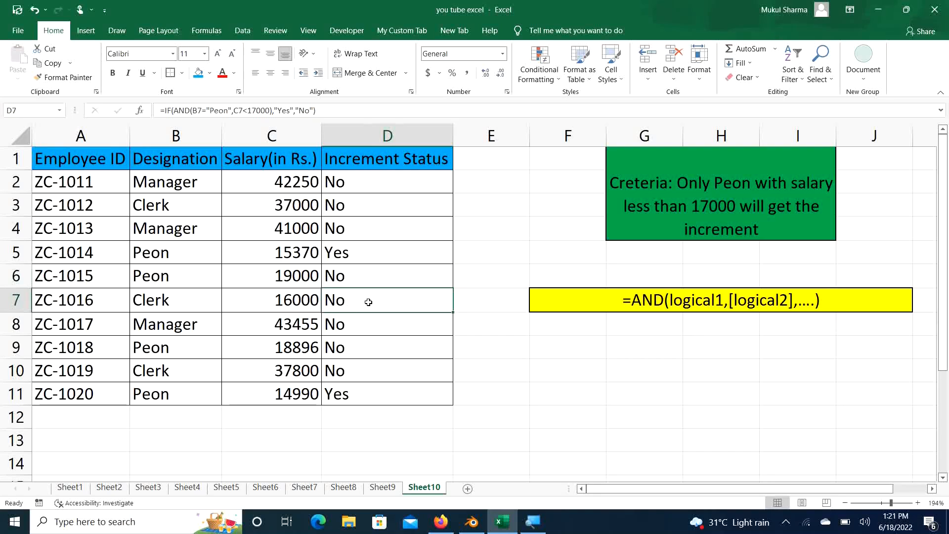
pyautogui.press('F2')
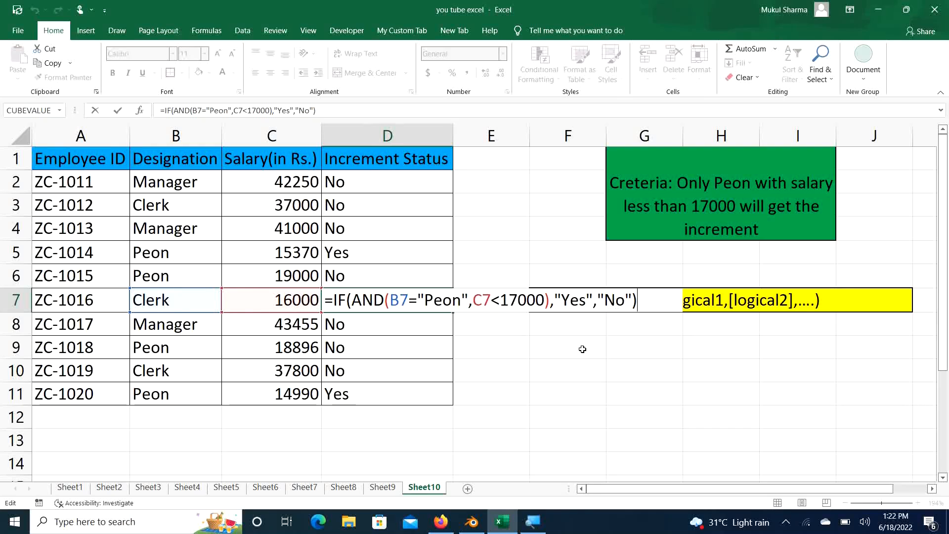
pyautogui.press('Return')
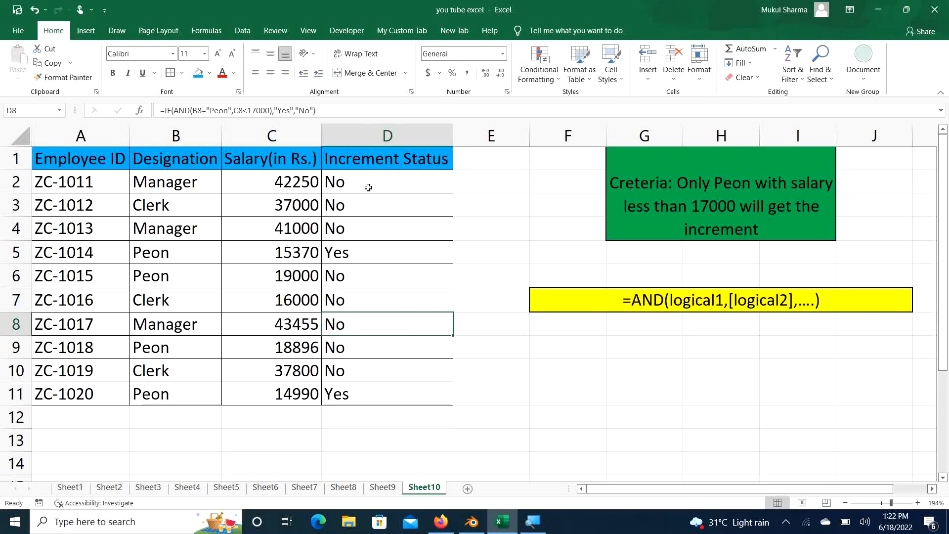